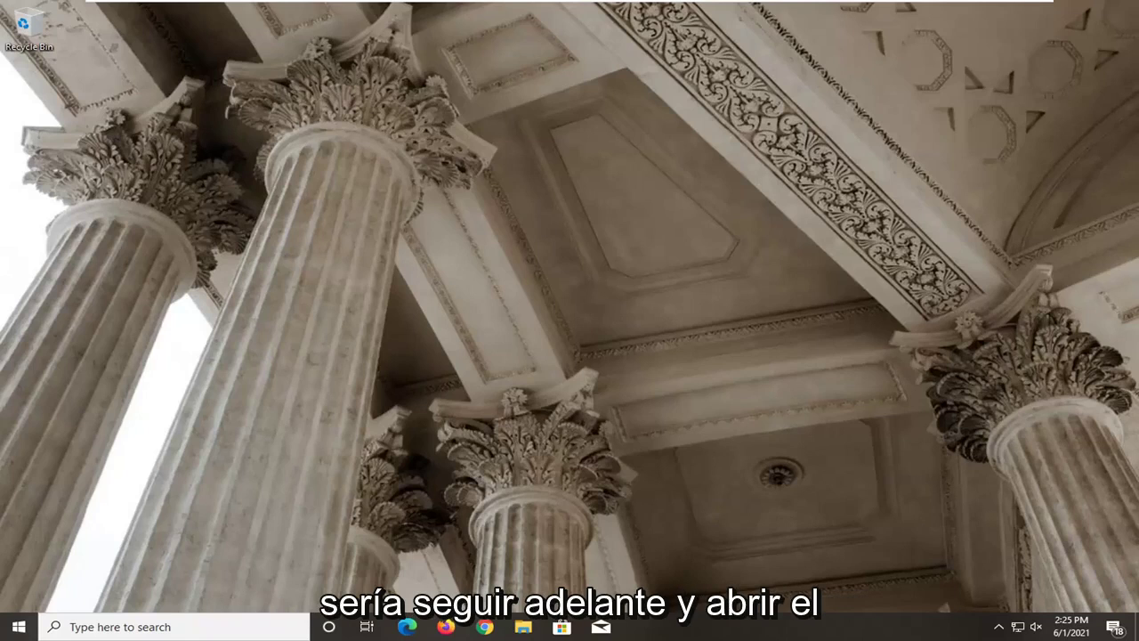
Open the System > Display page in Windows Settings
{"action": "left_click", "coordinate": [17, 630]}
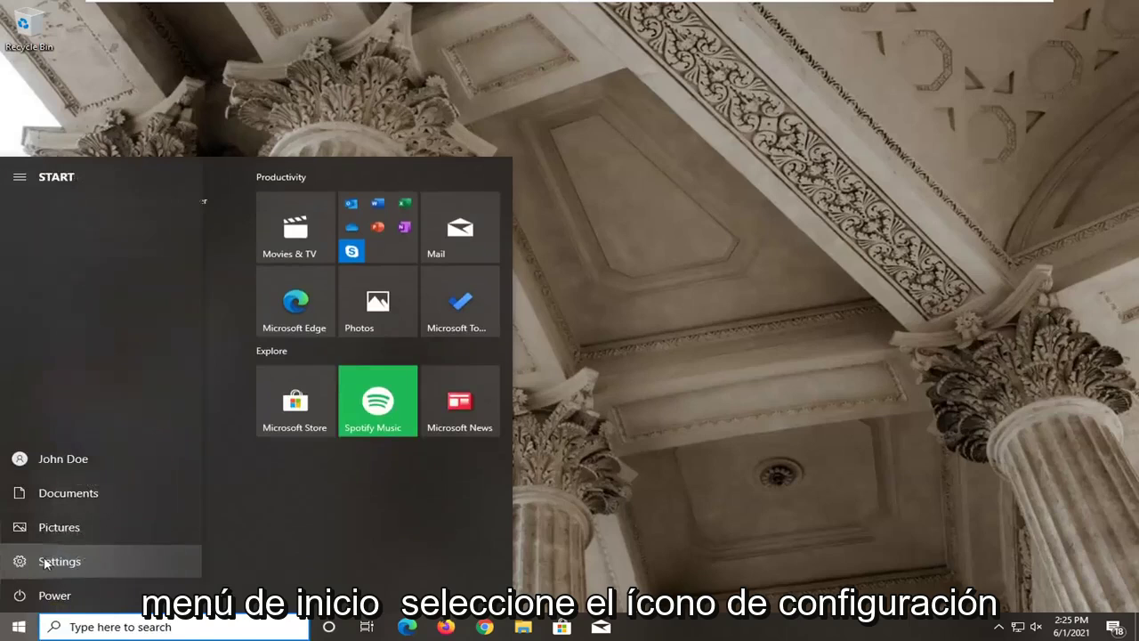
{"action": "left_click", "coordinate": [71, 564]}
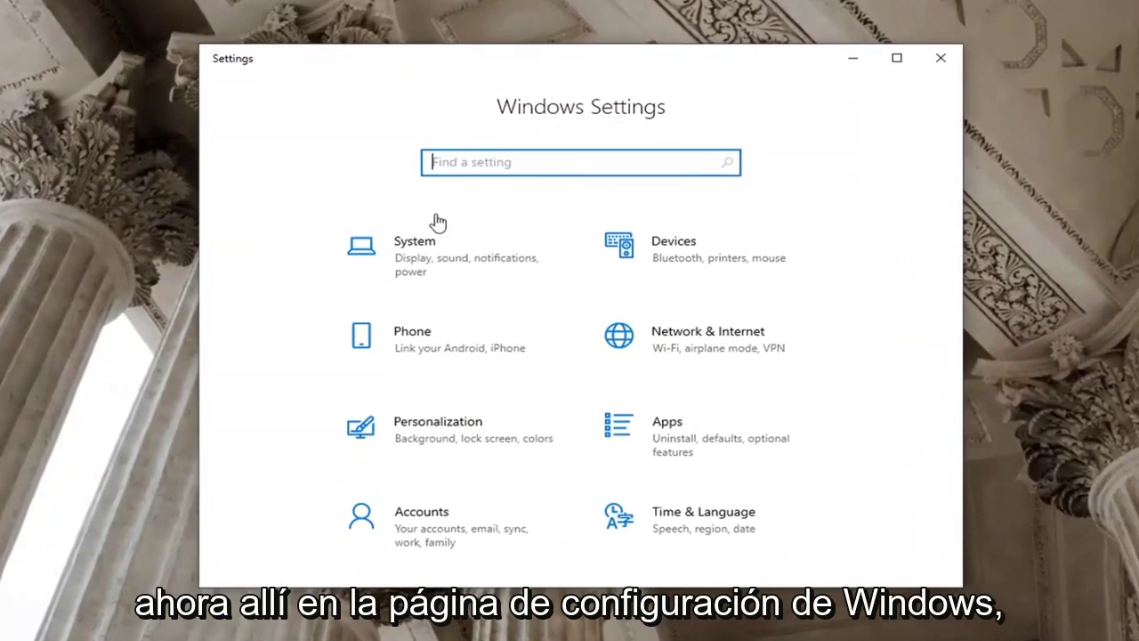
{"action": "left_click", "coordinate": [408, 275]}
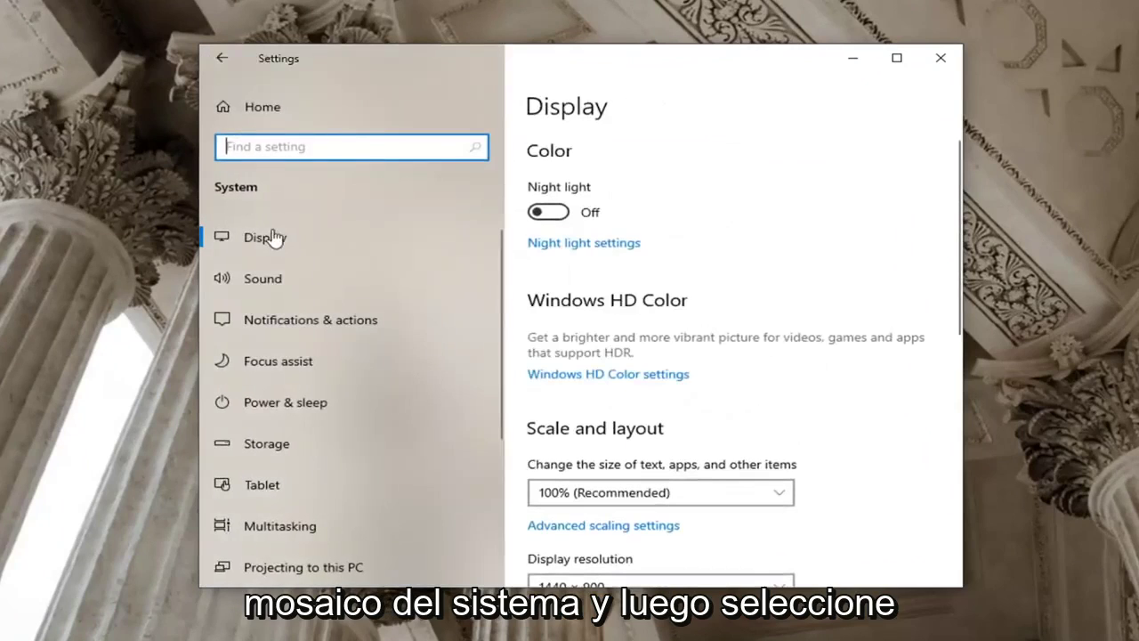
{"action": "left_click", "coordinate": [271, 245]}
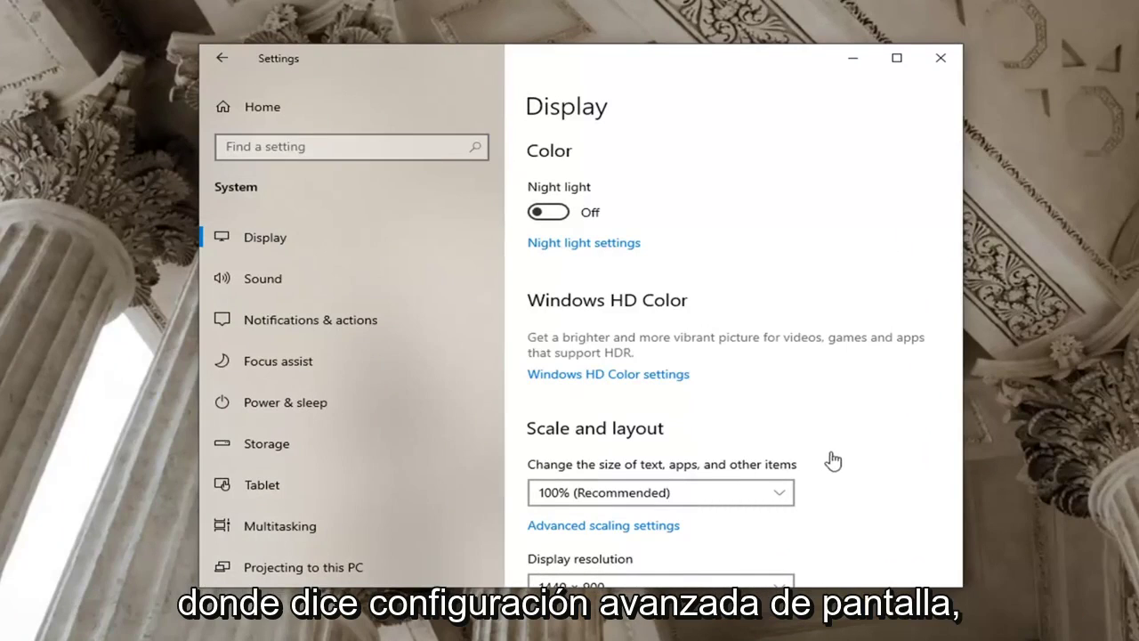
Open Advanced display settings to check the 1440 × 900 resolution and 60 Hz refresh rate
{"action": "scroll", "coordinate": [739, 445], "scroll_direction": "down", "scroll_amount": 1}
{"action": "scroll", "coordinate": [671, 465], "scroll_direction": "down", "scroll_amount": 2}
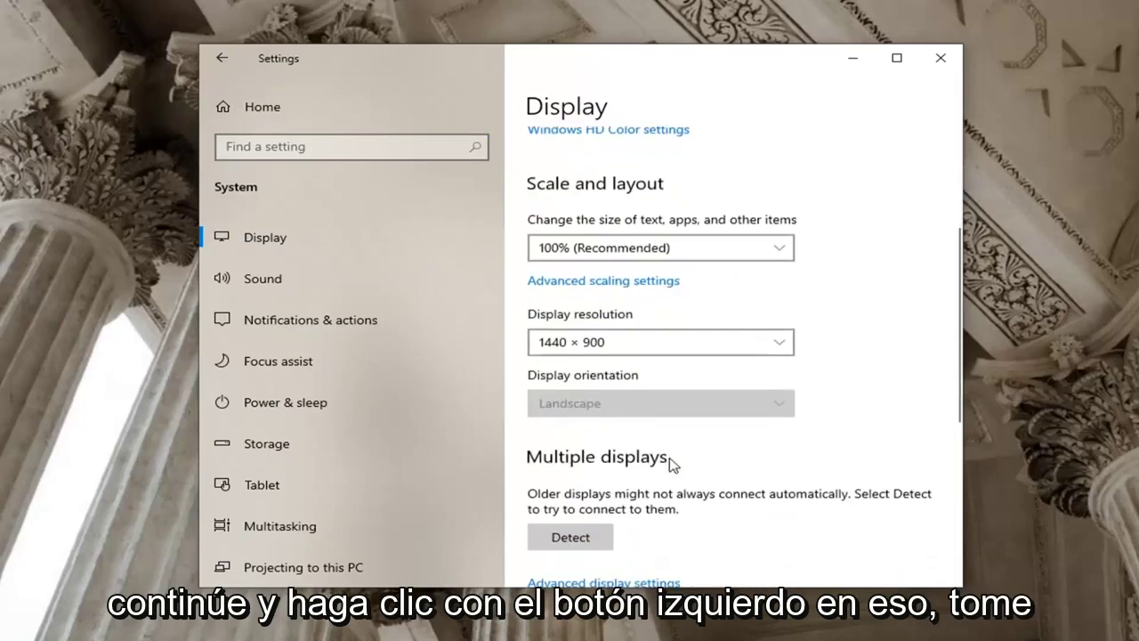
{"action": "scroll", "coordinate": [658, 474], "scroll_direction": "down", "scroll_amount": 1}
{"action": "scroll", "coordinate": [623, 458], "scroll_direction": "down", "scroll_amount": 1}
{"action": "left_click", "coordinate": [600, 425]}
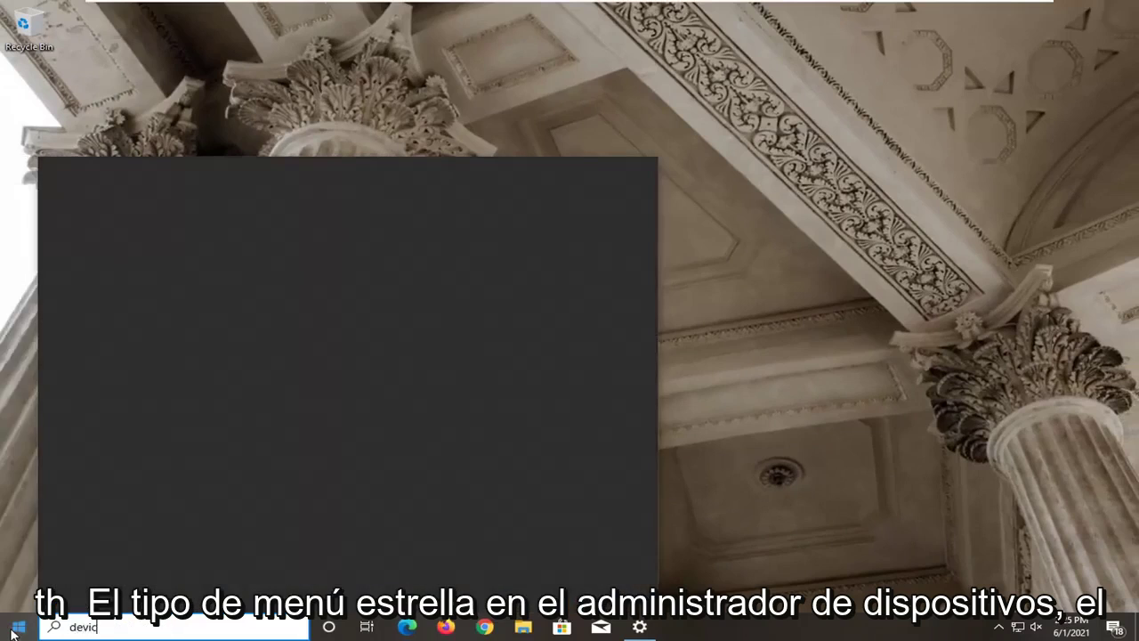
Launch Device Manager, expand Display adapters and start Update driver on VMware SVGA 3D
{"action": "type", "text": "e manager"}
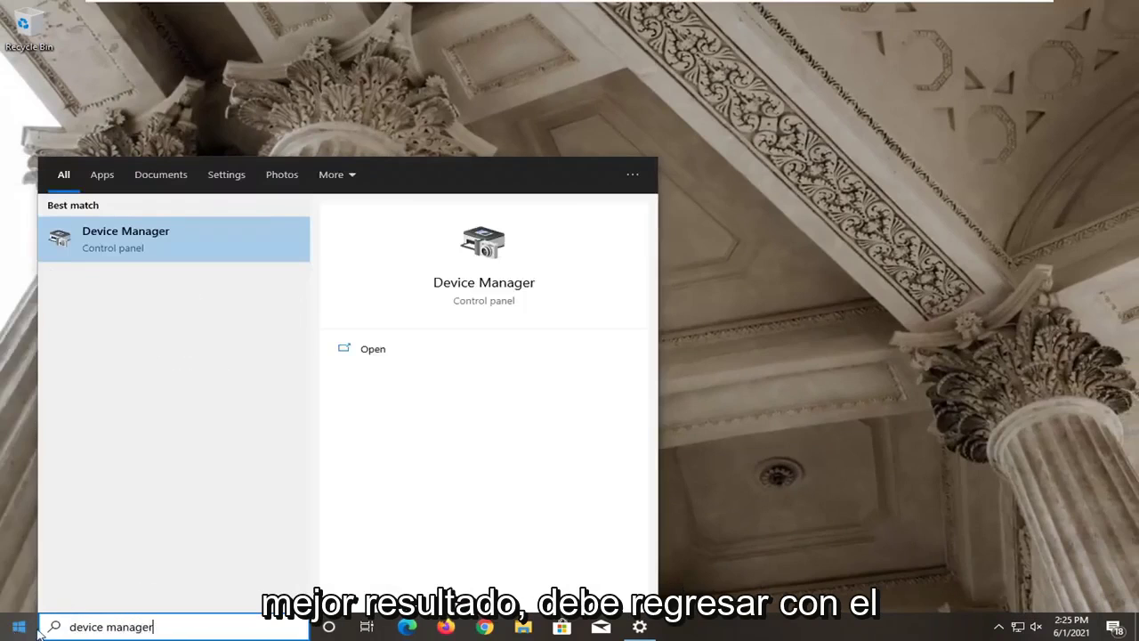
{"action": "left_click", "coordinate": [122, 242]}
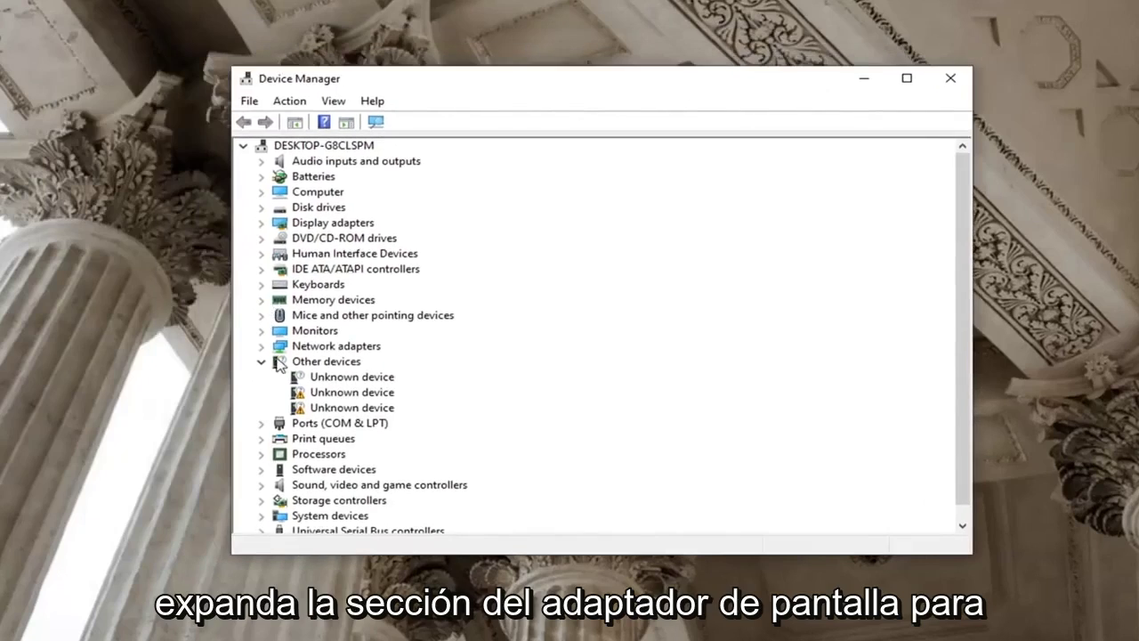
{"action": "left_click", "coordinate": [261, 361]}
{"action": "double_click", "coordinate": [330, 223]}
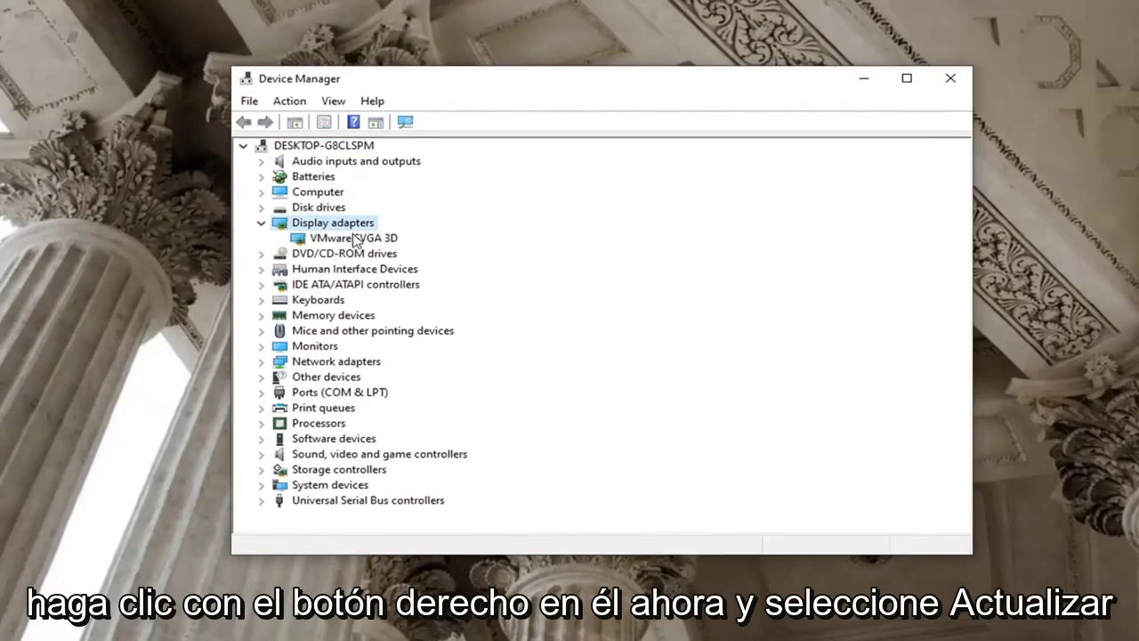
{"action": "right_click", "coordinate": [356, 241]}
{"action": "left_click", "coordinate": [403, 246]}
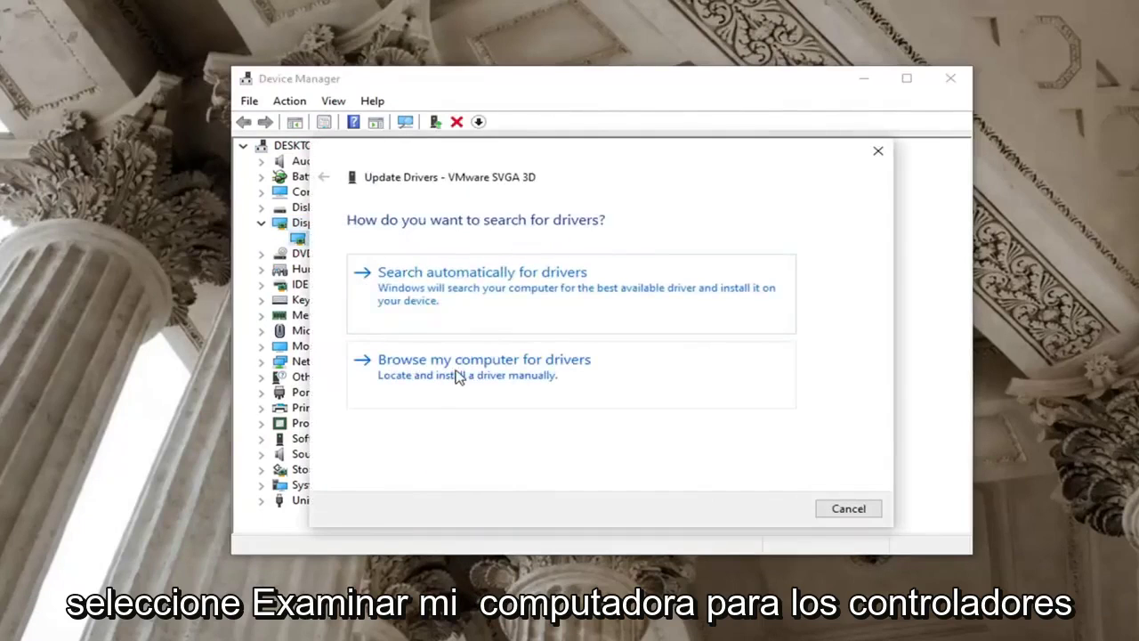
Reinstall the VMware SVGA 3D driver from the list of drivers already on this computer
{"action": "left_click", "coordinate": [456, 377]}
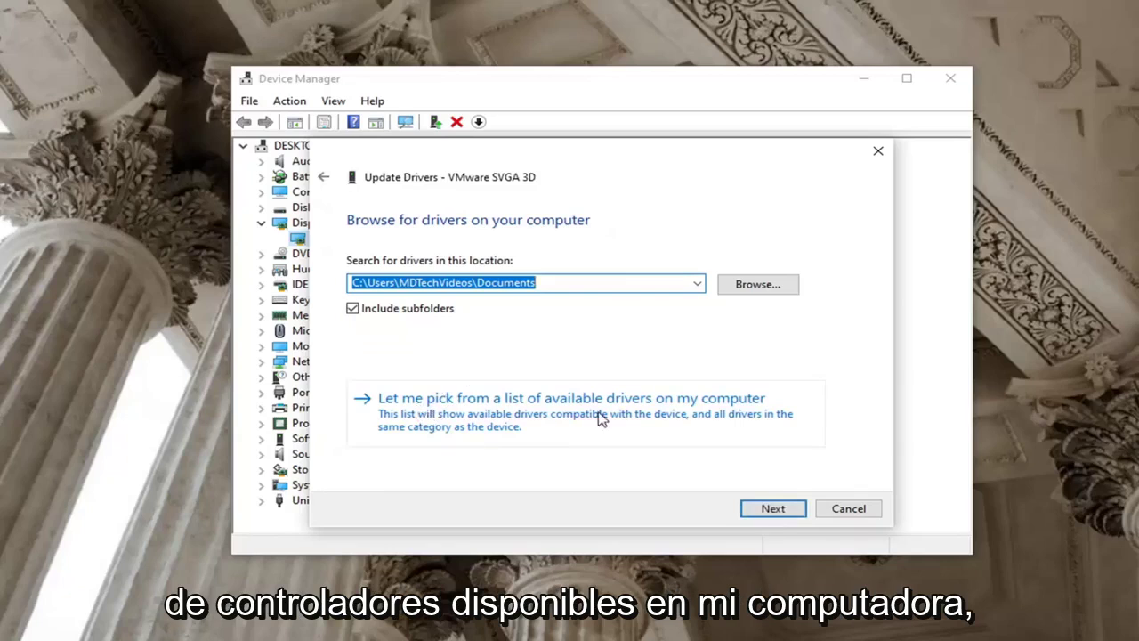
{"action": "left_click", "coordinate": [645, 409]}
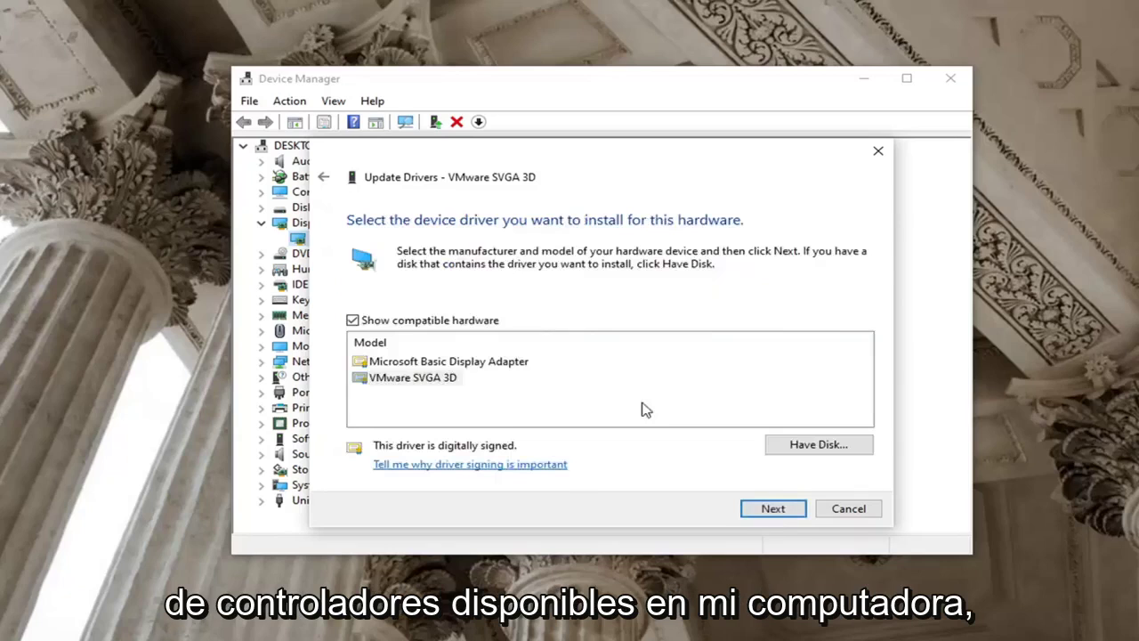
{"action": "left_click", "coordinate": [412, 381]}
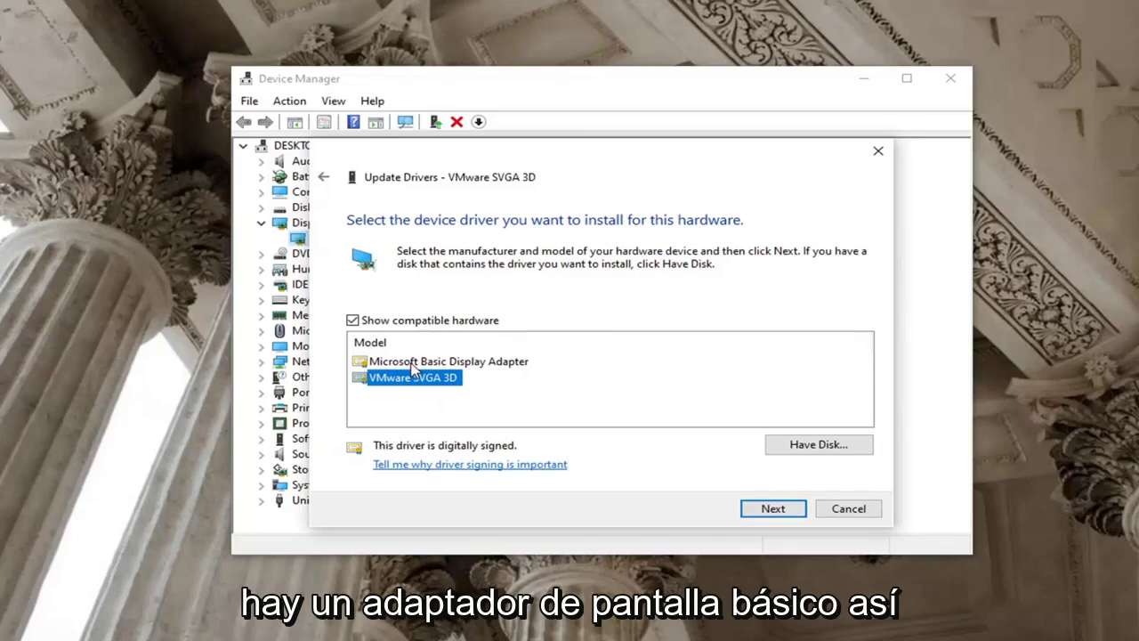
{"action": "left_click", "coordinate": [489, 363]}
{"action": "left_click", "coordinate": [392, 382]}
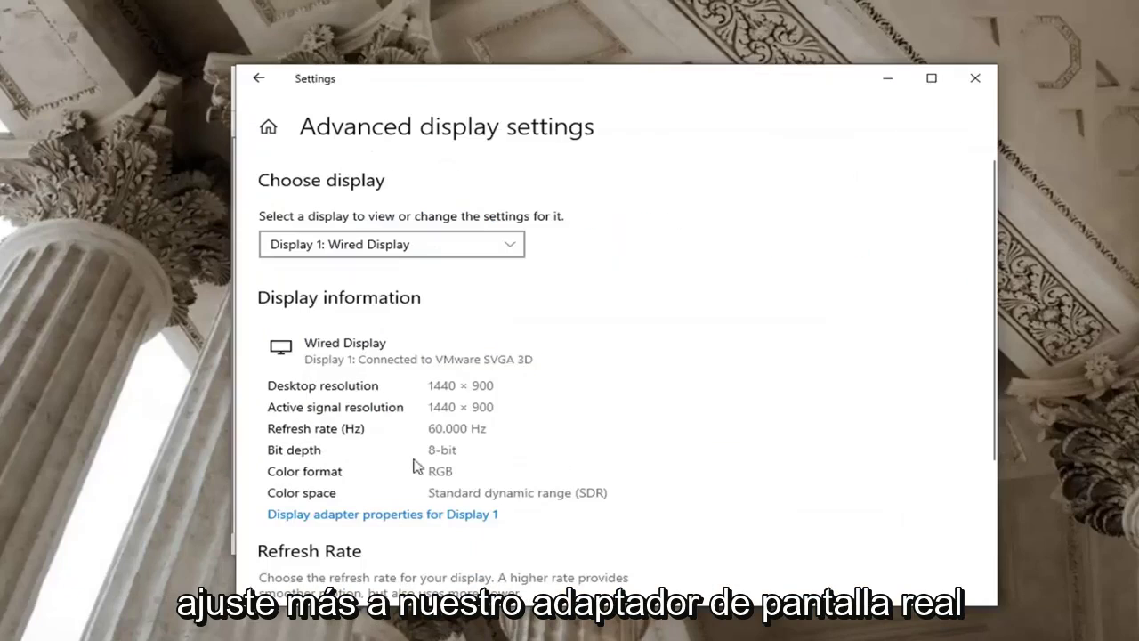
{"action": "left_click", "coordinate": [890, 78]}
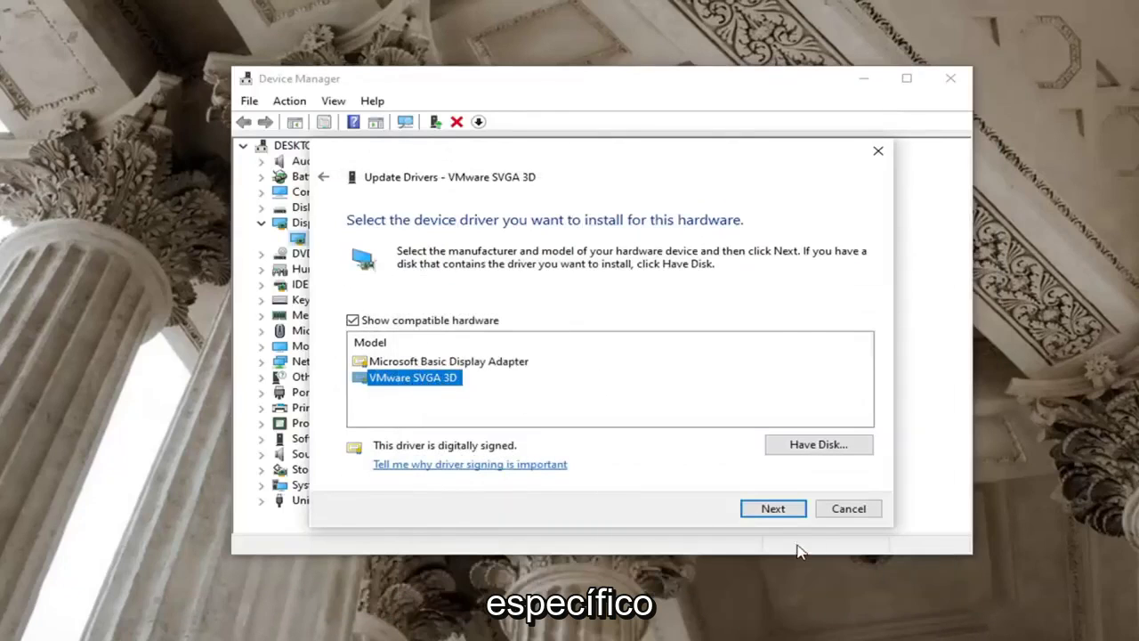
{"action": "left_click", "coordinate": [759, 508]}
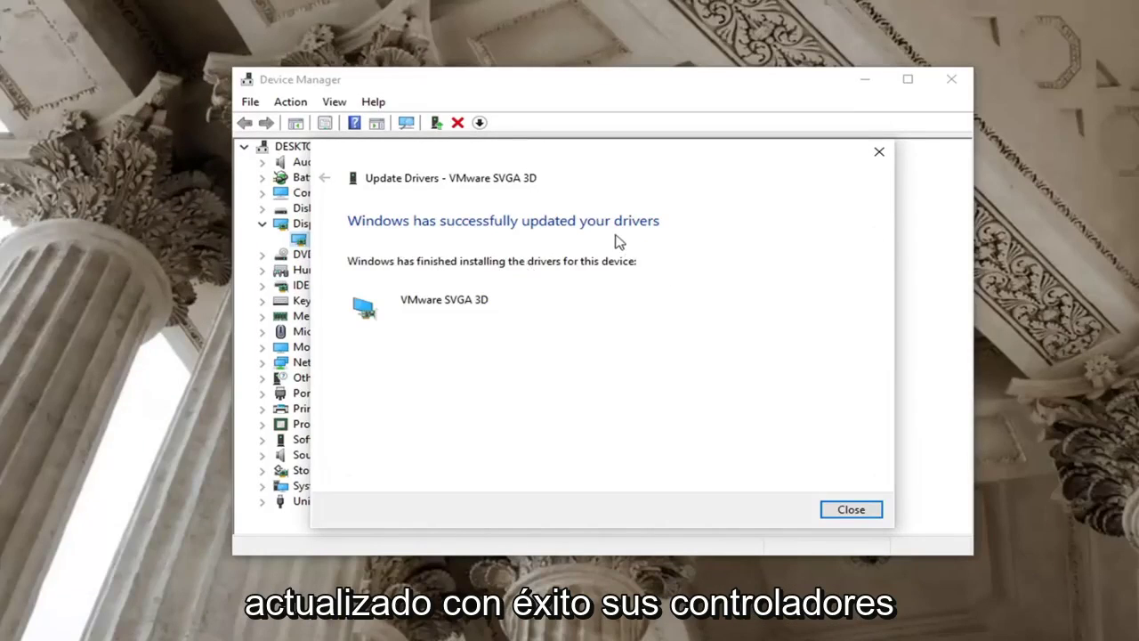
{"action": "left_click", "coordinate": [836, 509]}
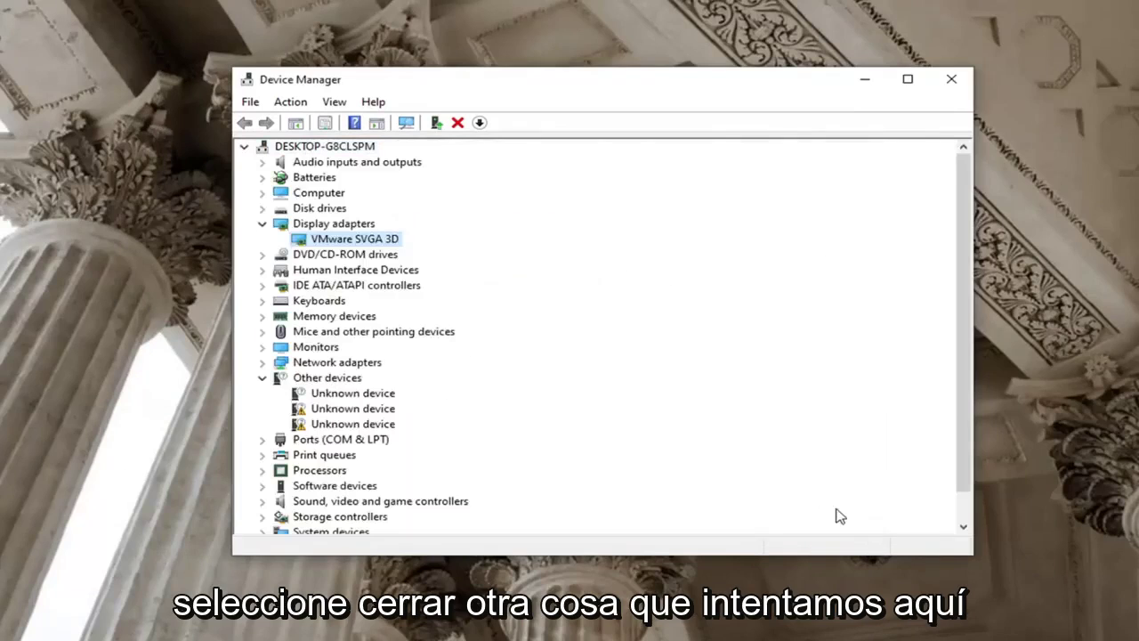
View the display adapter's properties, then return to the Settings home page
{"action": "left_click", "coordinate": [776, 123]}
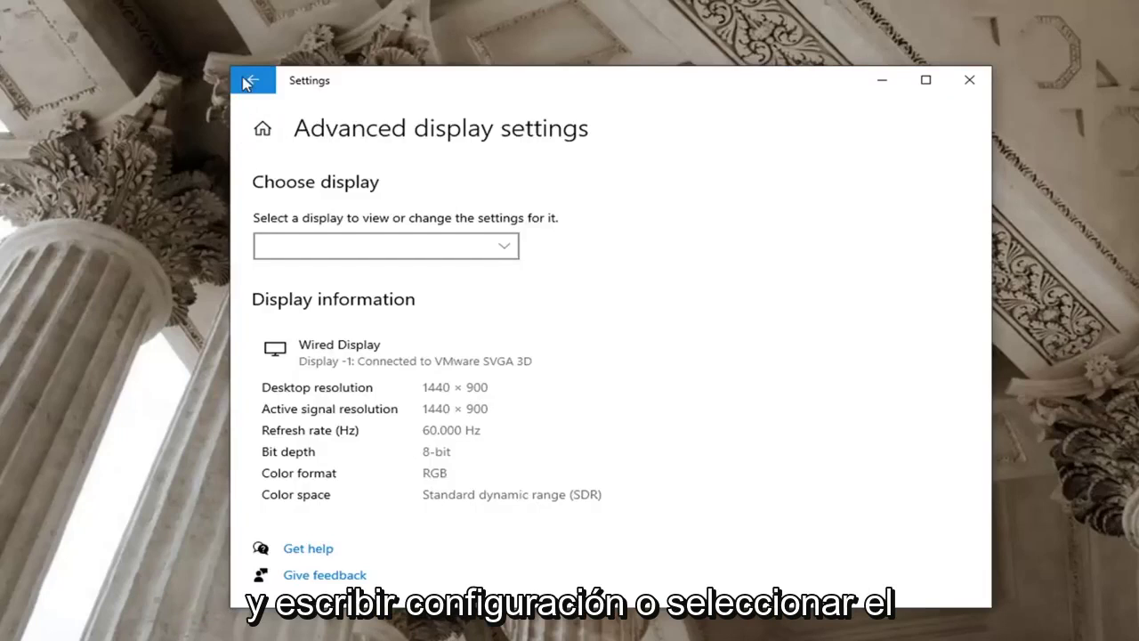
{"action": "left_click", "coordinate": [252, 80]}
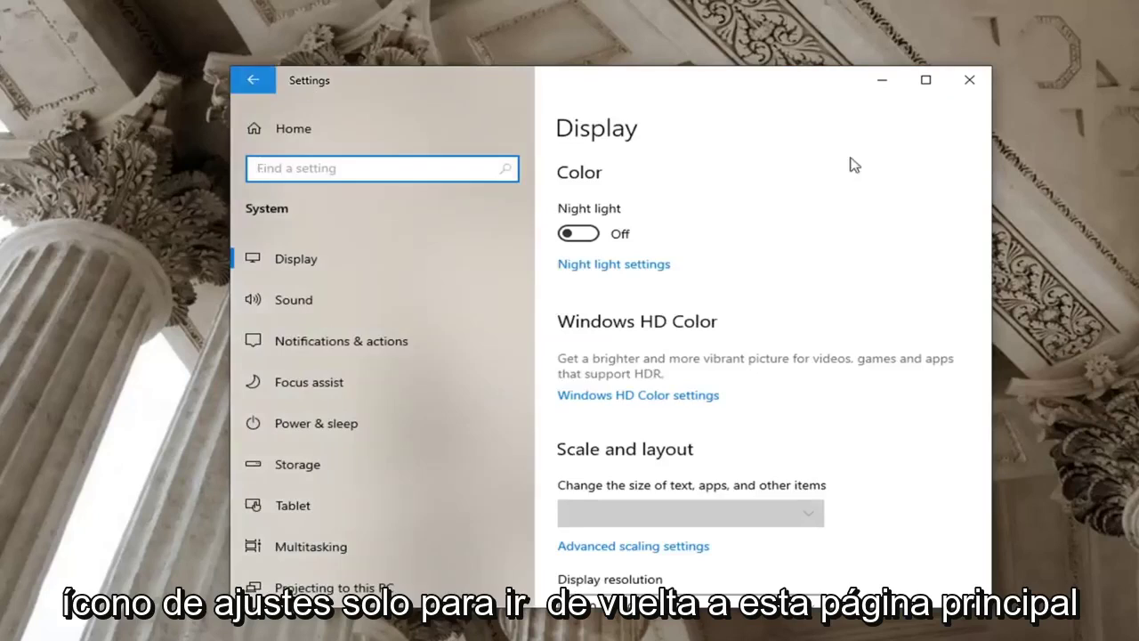
{"action": "key", "text": "alt+Left"}
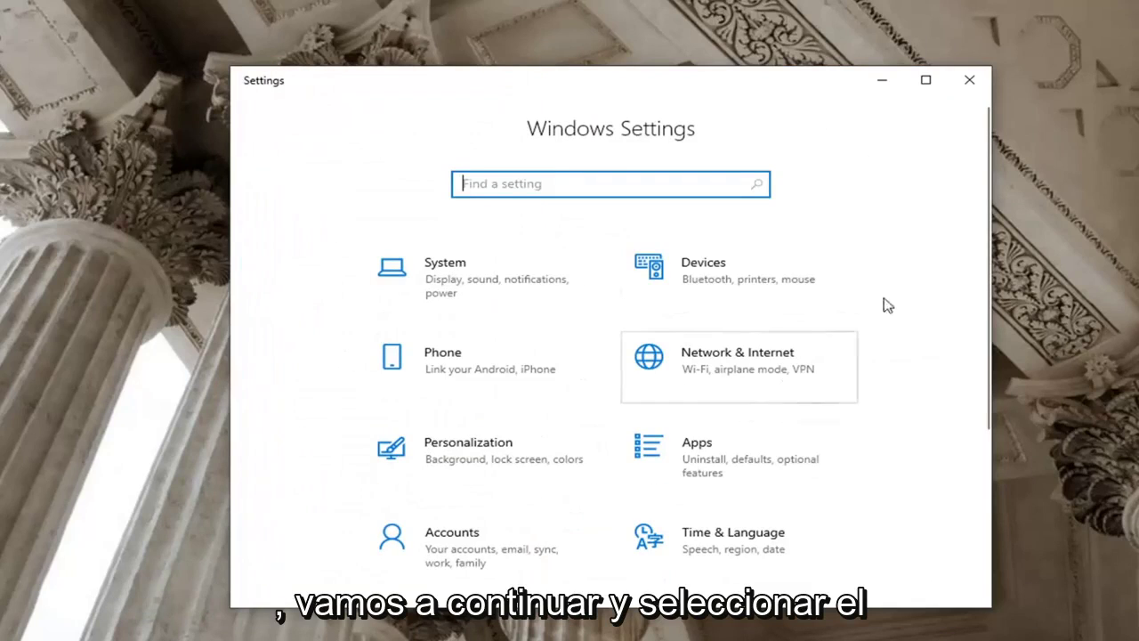
{"action": "scroll", "coordinate": [852, 340], "scroll_direction": "down", "scroll_amount": 2}
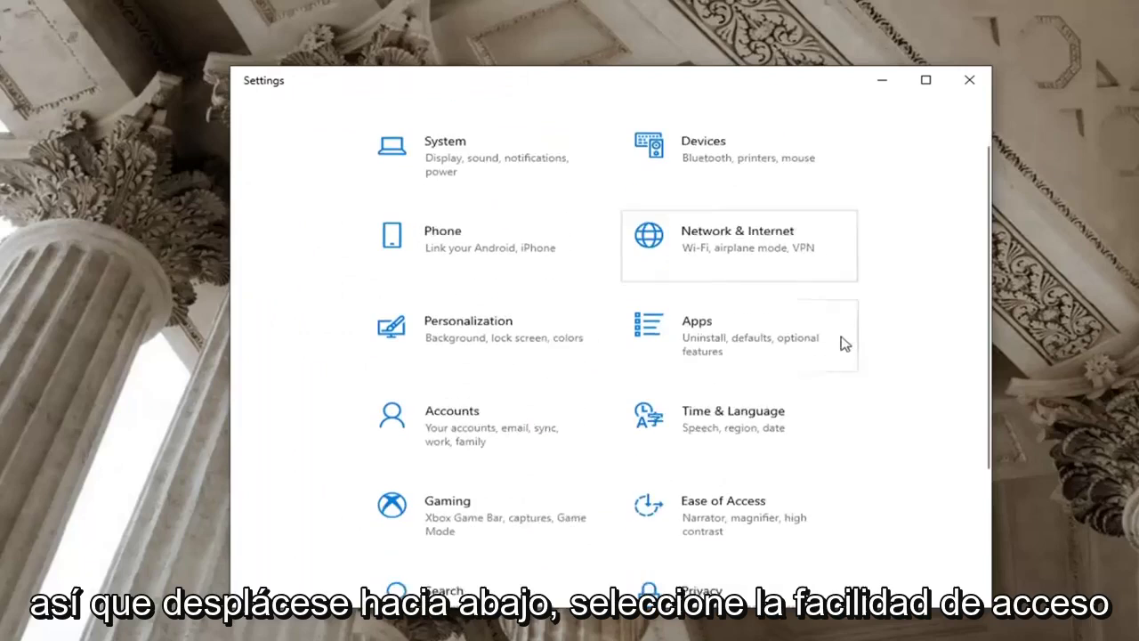
{"action": "scroll", "coordinate": [844, 344], "scroll_direction": "down", "scroll_amount": 2}
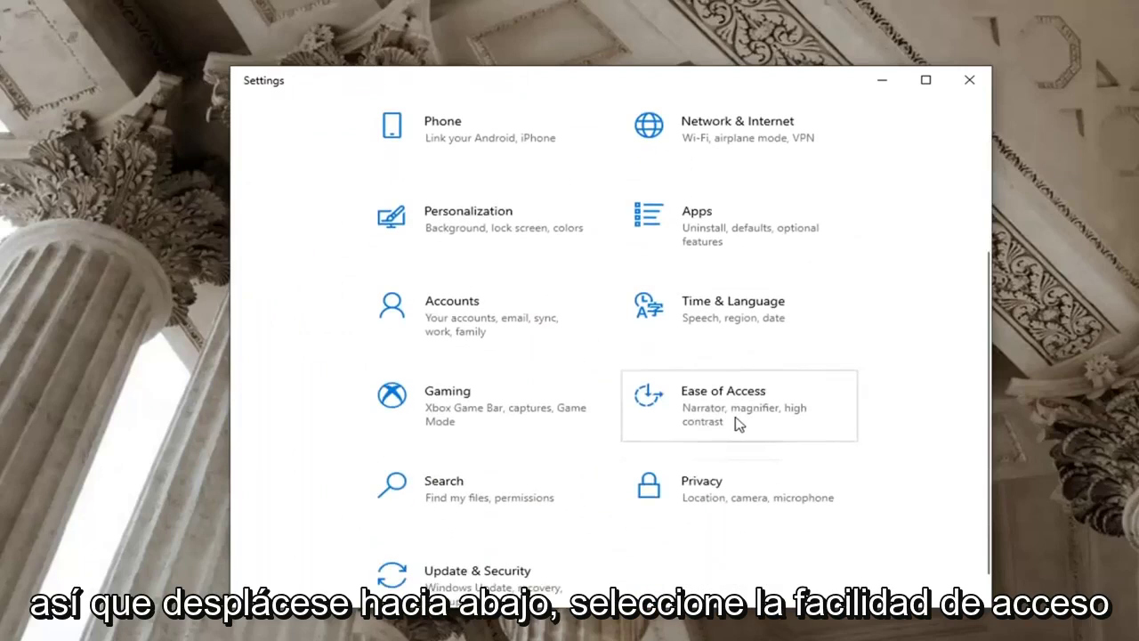
Go from the Ease of Access Display page to the System Display settings page
{"action": "left_click", "coordinate": [738, 421]}
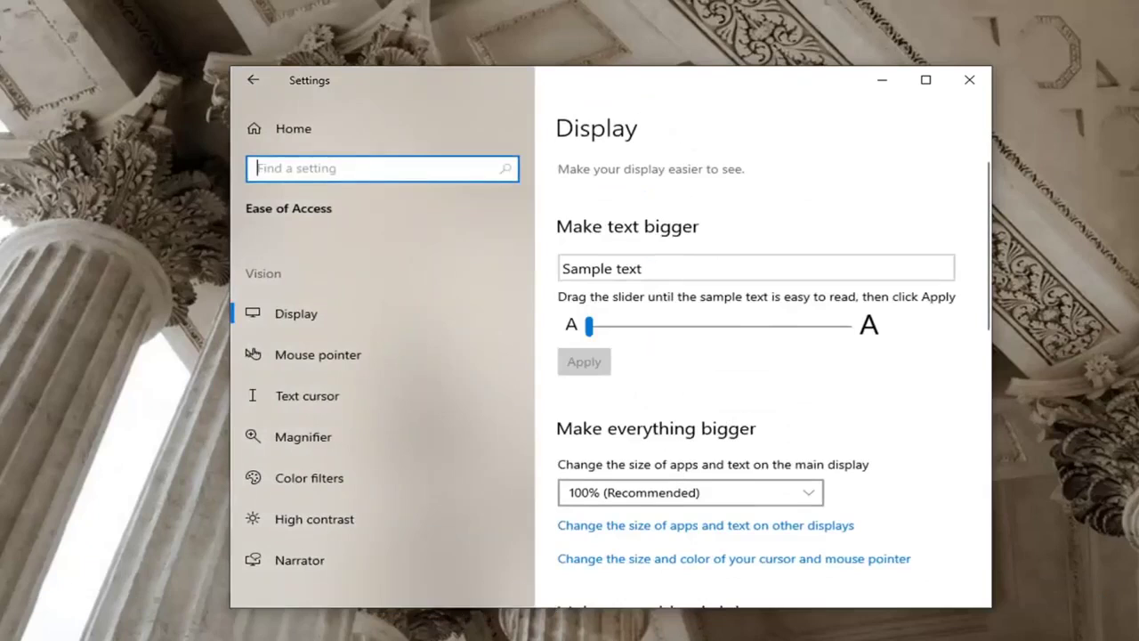
{"action": "left_click", "coordinate": [331, 322]}
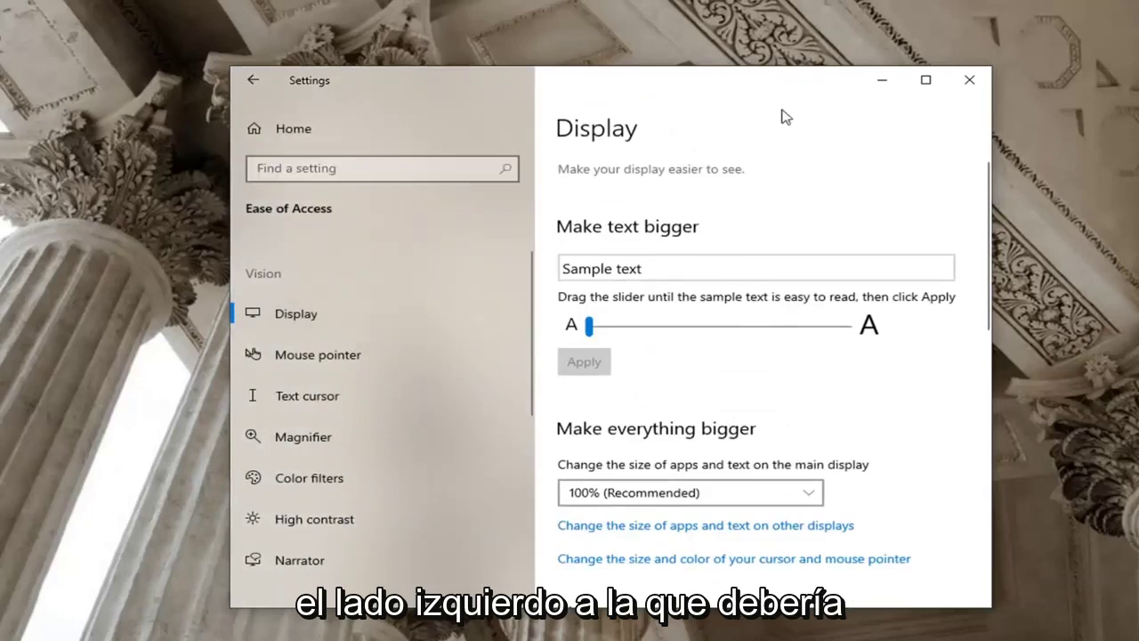
{"action": "scroll", "coordinate": [778, 290], "scroll_direction": "down", "scroll_amount": 2}
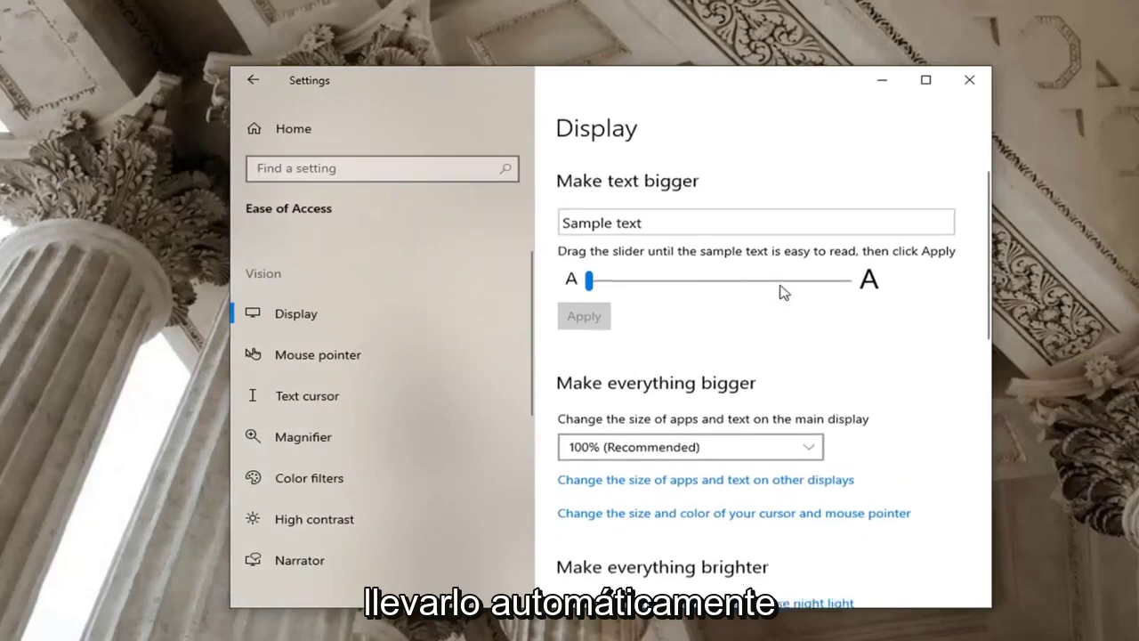
{"action": "scroll", "coordinate": [914, 347], "scroll_direction": "down", "scroll_amount": 1}
{"action": "scroll", "coordinate": [911, 346], "scroll_direction": "down", "scroll_amount": 3}
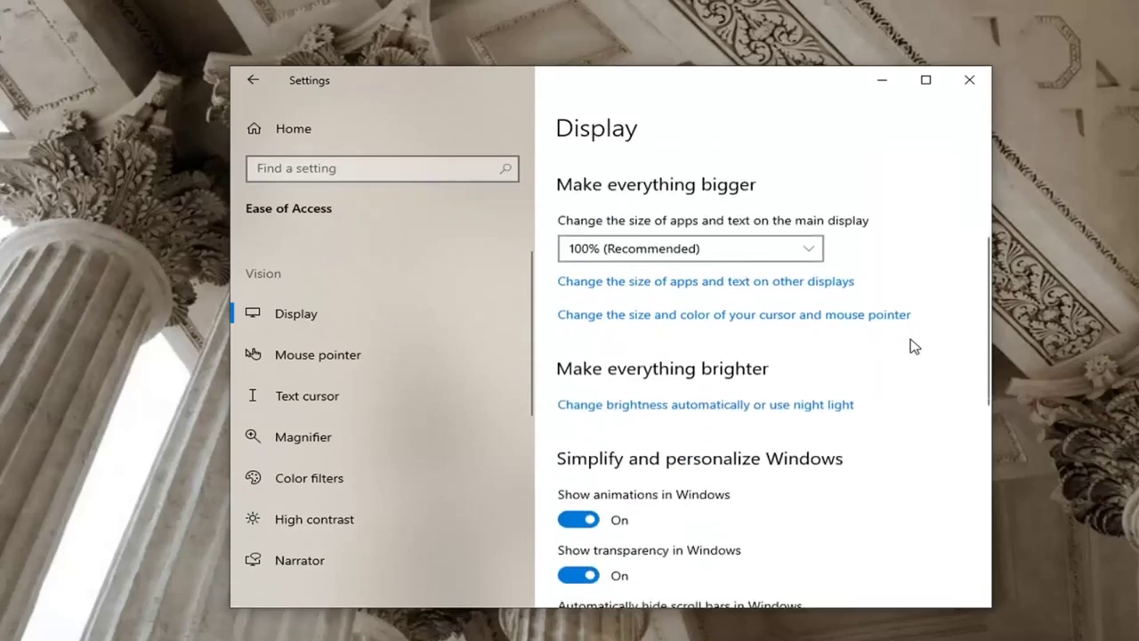
{"action": "scroll", "coordinate": [905, 348], "scroll_direction": "down", "scroll_amount": 4}
{"action": "scroll", "coordinate": [905, 348], "scroll_direction": "down", "scroll_amount": 6}
{"action": "scroll", "coordinate": [905, 348], "scroll_direction": "down", "scroll_amount": 3}
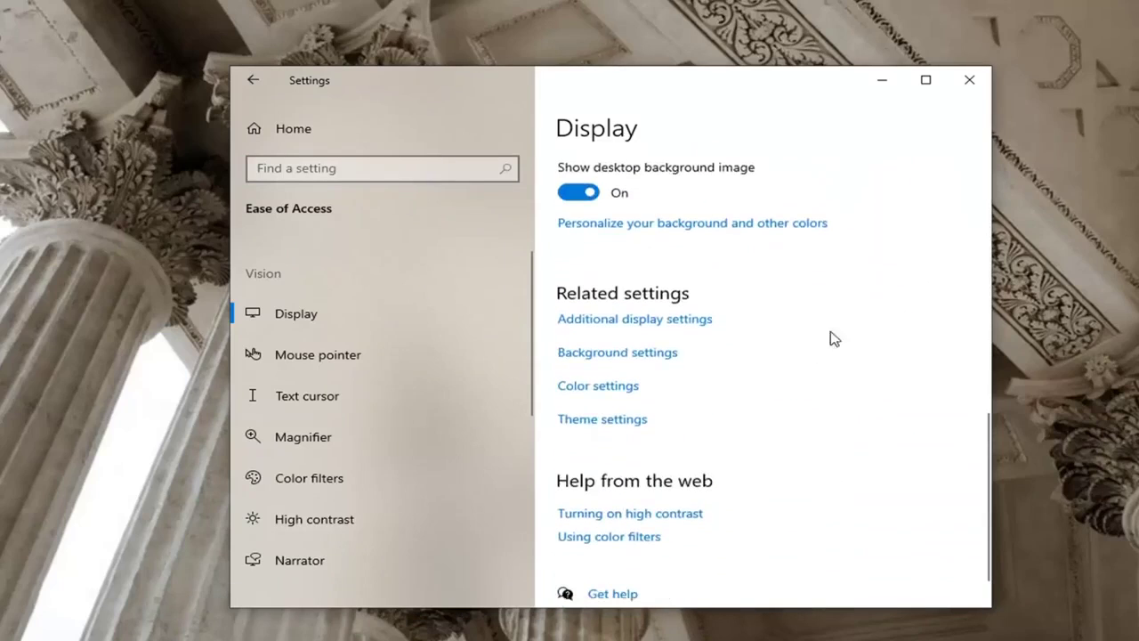
{"action": "left_click", "coordinate": [622, 320]}
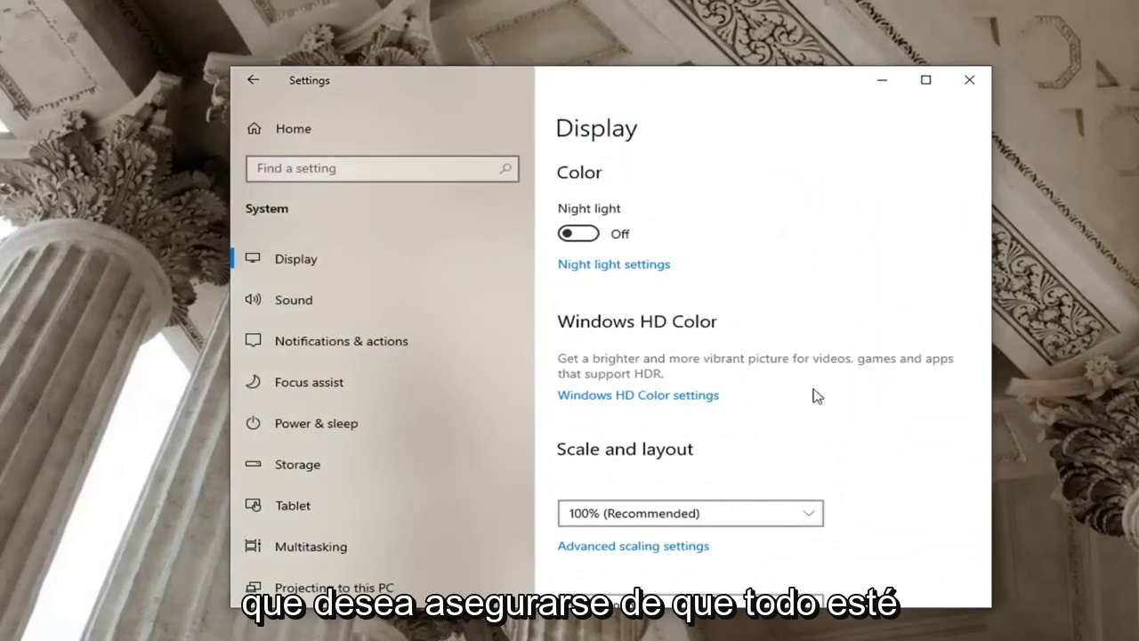
Leave display scaling at 100% (Recommended)
{"action": "scroll", "coordinate": [814, 394], "scroll_direction": "down", "scroll_amount": 2}
{"action": "scroll", "coordinate": [846, 404], "scroll_direction": "down", "scroll_amount": 2}
{"action": "scroll", "coordinate": [801, 383], "scroll_direction": "down", "scroll_amount": 1}
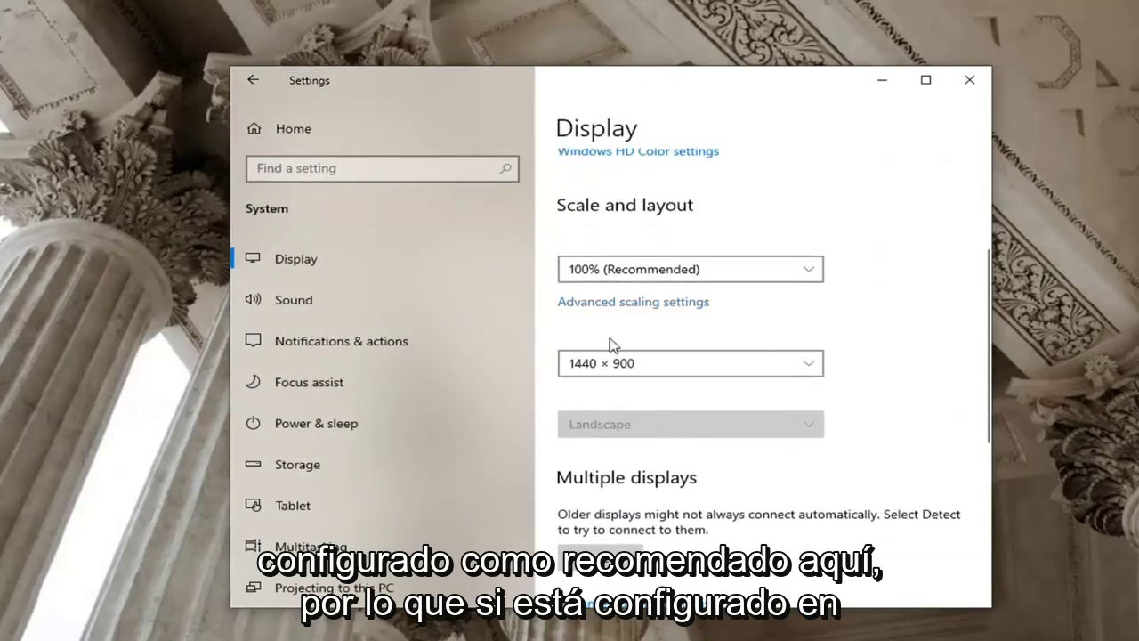
{"action": "left_click", "coordinate": [712, 274]}
{"action": "left_click", "coordinate": [722, 270]}
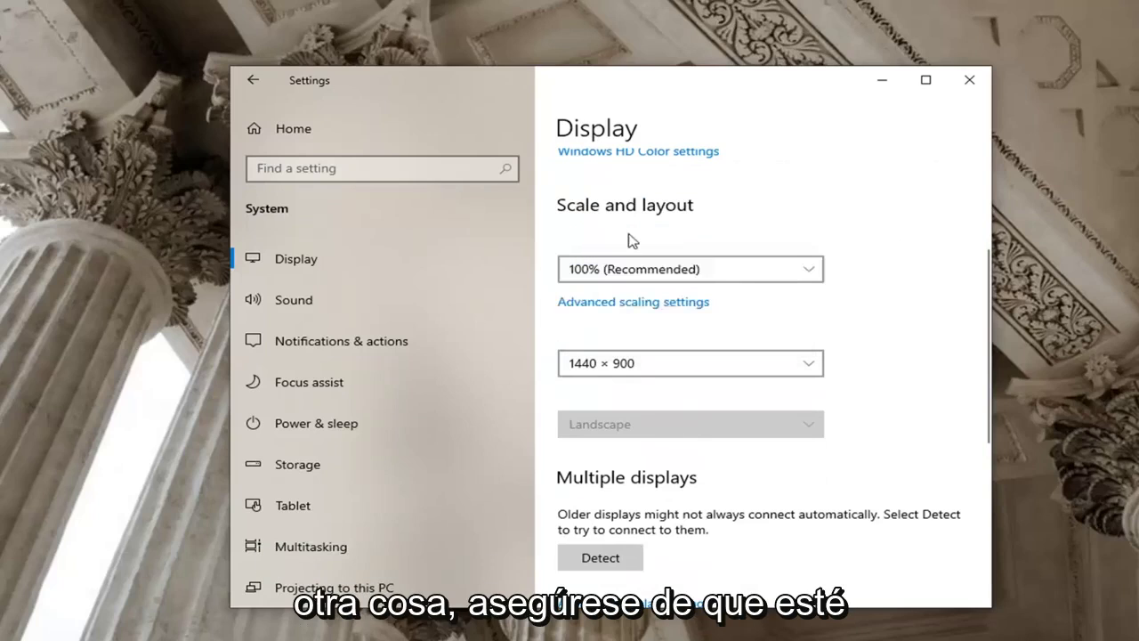
{"action": "left_click", "coordinate": [639, 265]}
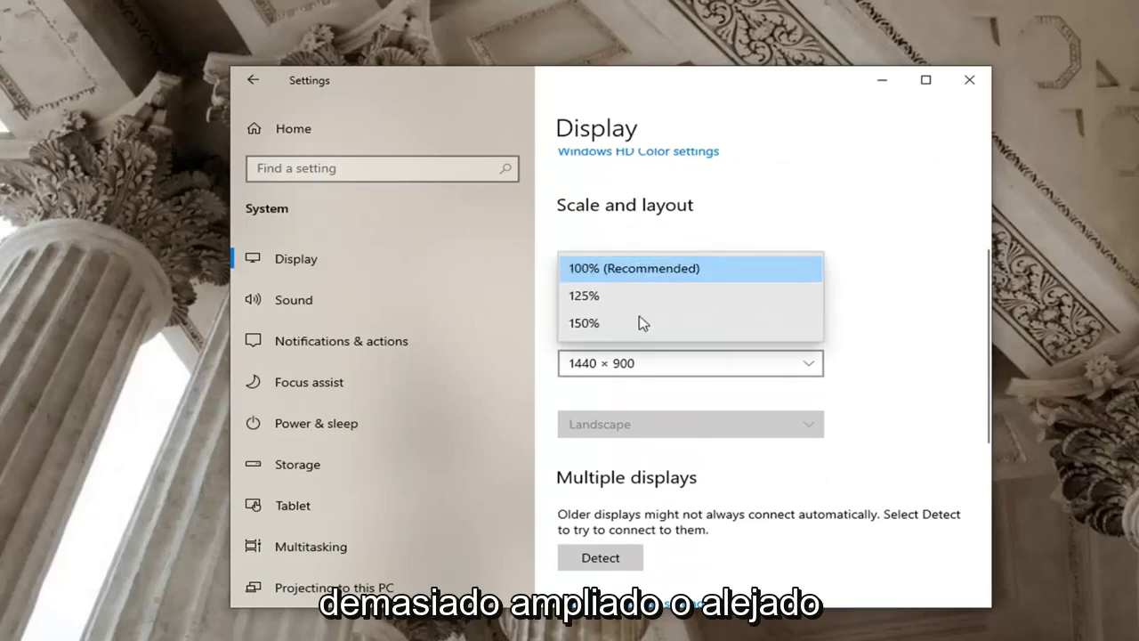
{"action": "left_click", "coordinate": [922, 283]}
Set the screen resolution to 1440 × 900 and keep the changes
{"action": "left_click", "coordinate": [712, 365]}
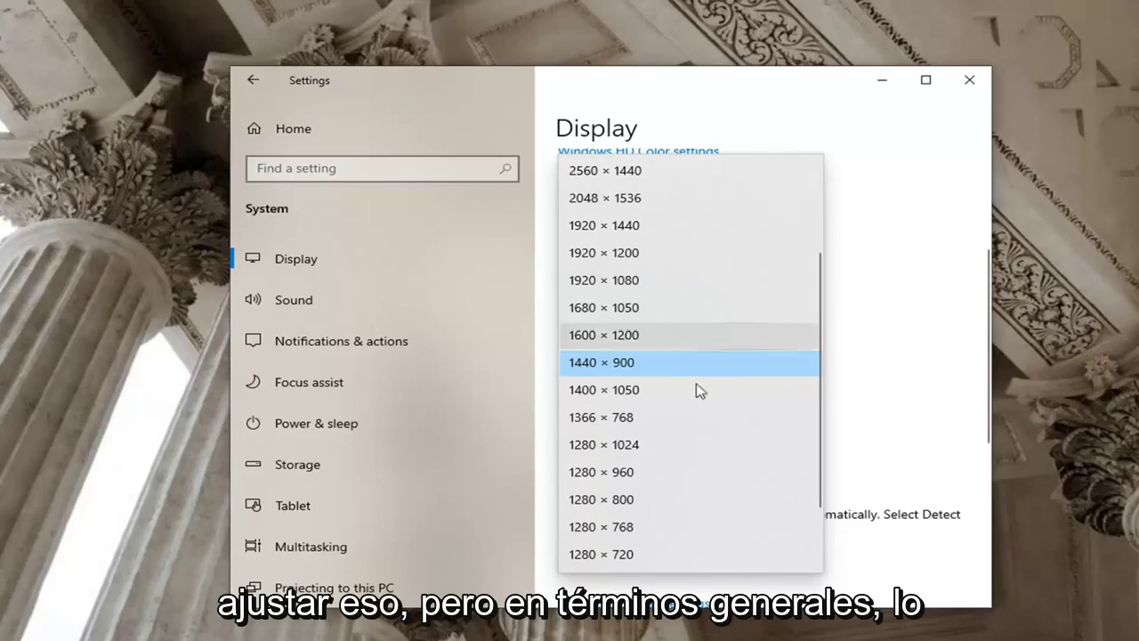
{"action": "left_click", "coordinate": [954, 338]}
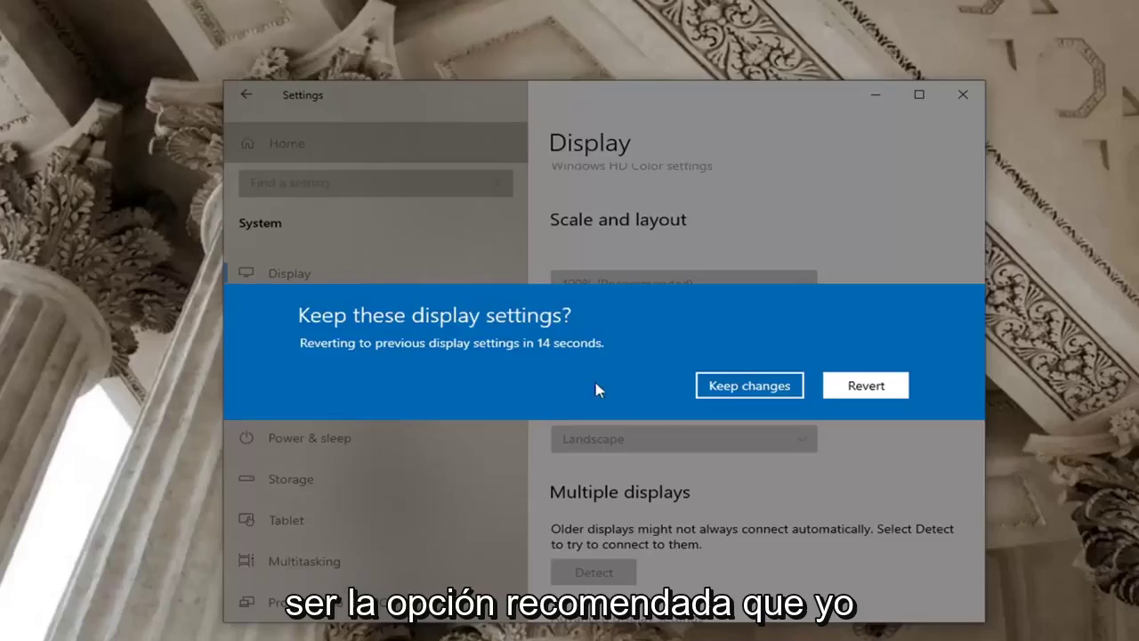
{"action": "left_click", "coordinate": [768, 386]}
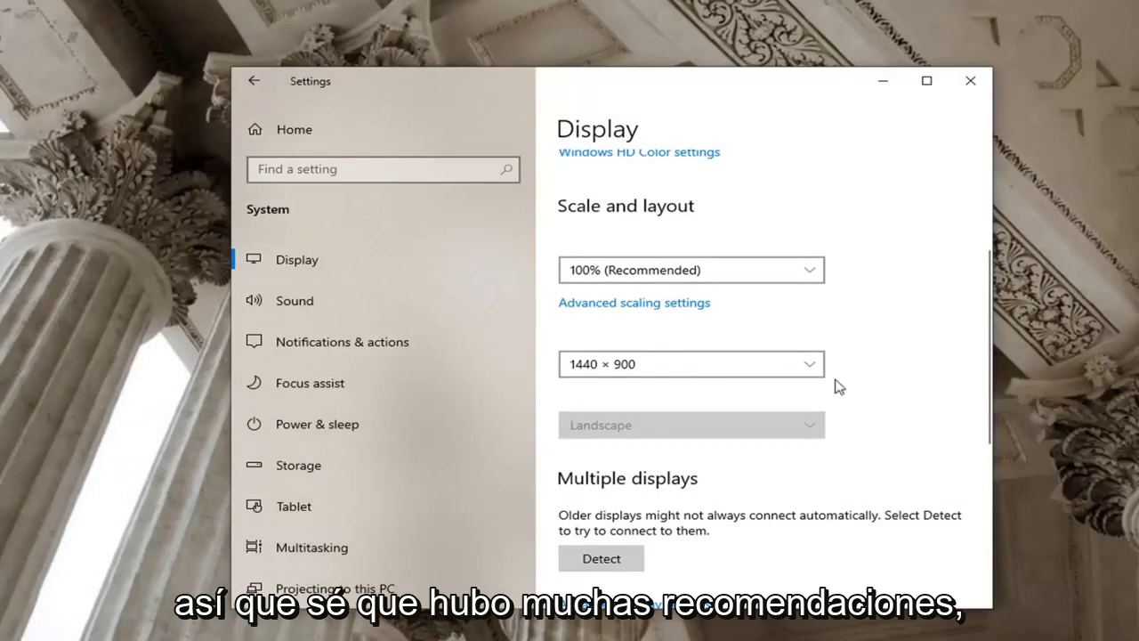
{"action": "scroll", "coordinate": [798, 353], "scroll_direction": "down", "scroll_amount": 2}
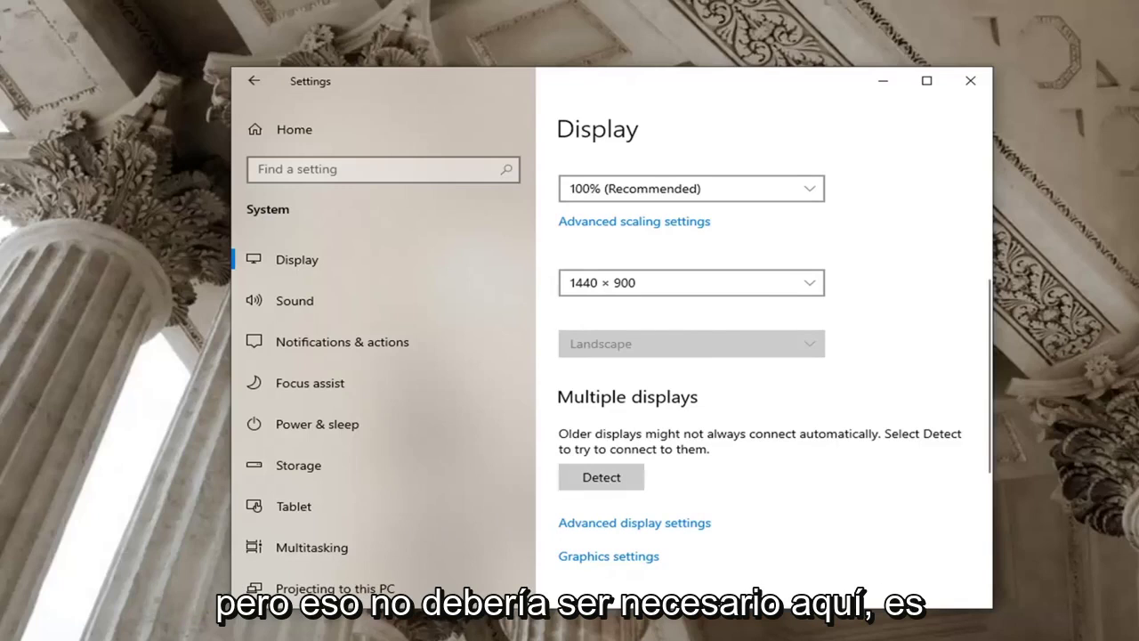
Set the Display 1 monitor refresh rate to 60 Hertz in the adapter properties
{"action": "scroll", "coordinate": [760, 377], "scroll_direction": "down", "scroll_amount": 1}
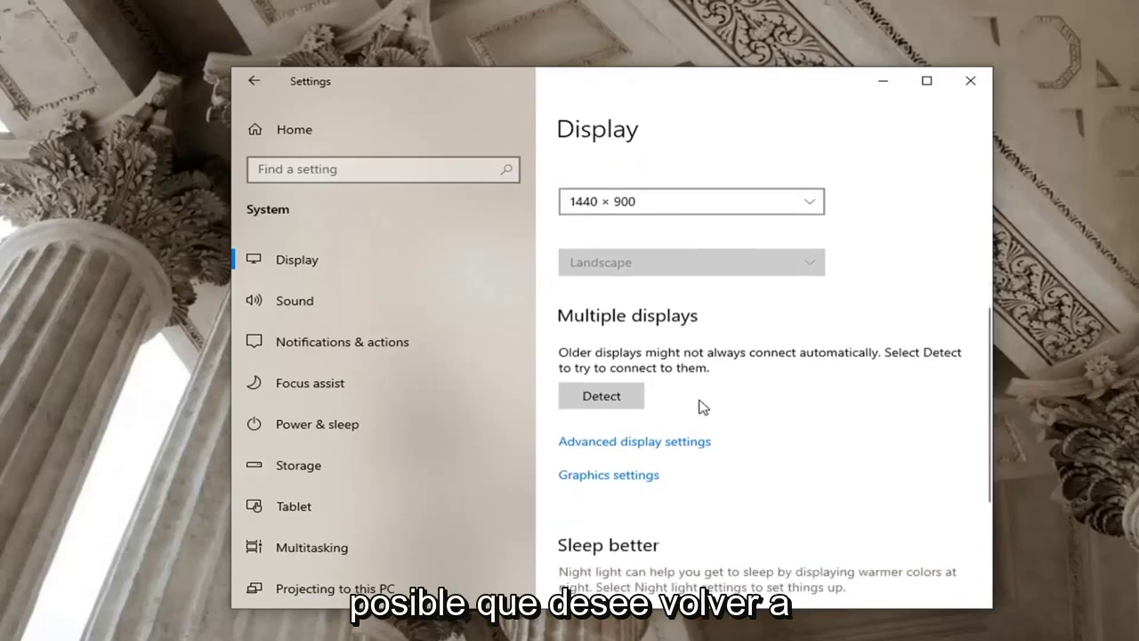
{"action": "left_click", "coordinate": [658, 443]}
{"action": "scroll", "coordinate": [495, 408], "scroll_direction": "down", "scroll_amount": 1}
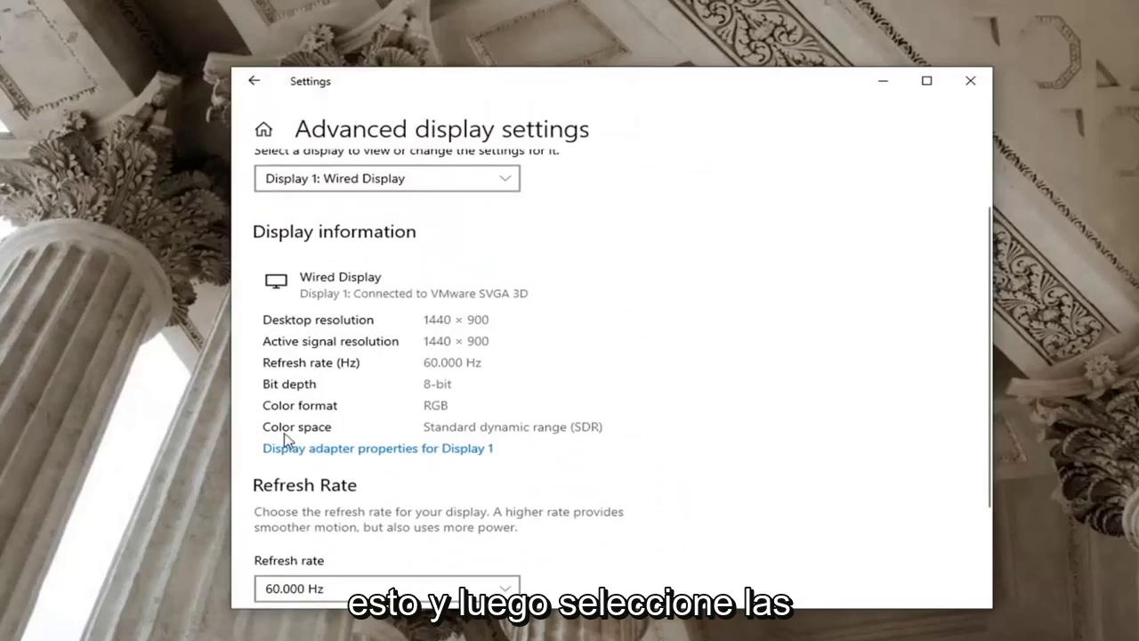
{"action": "left_click", "coordinate": [425, 449]}
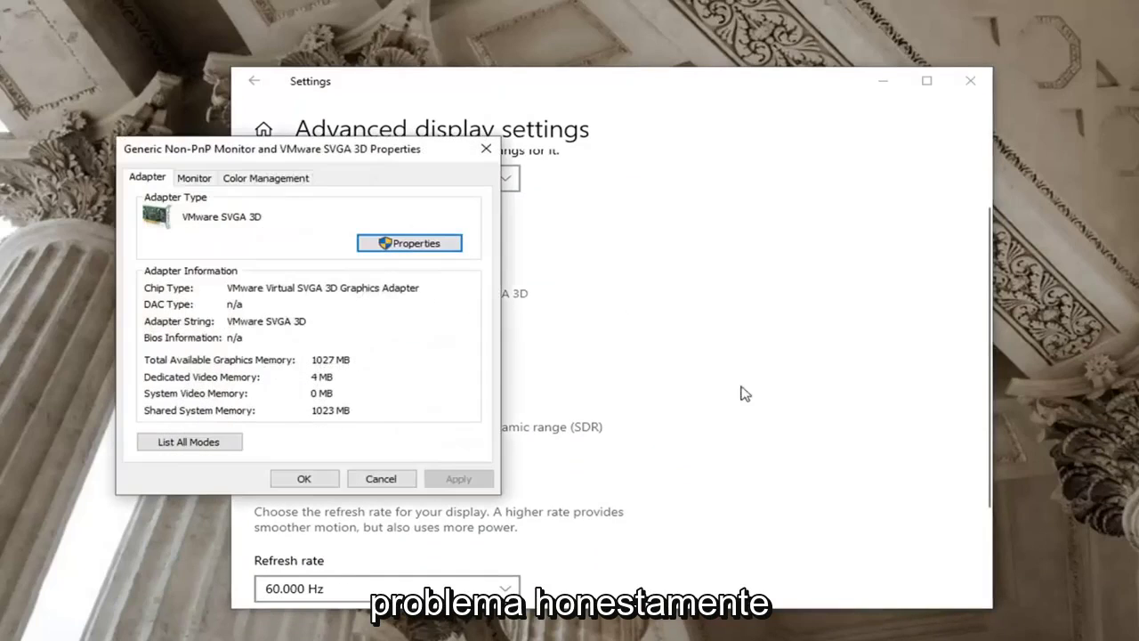
{"action": "left_click_drag", "start_coordinate": [276, 163], "coordinate": [529, 186]}
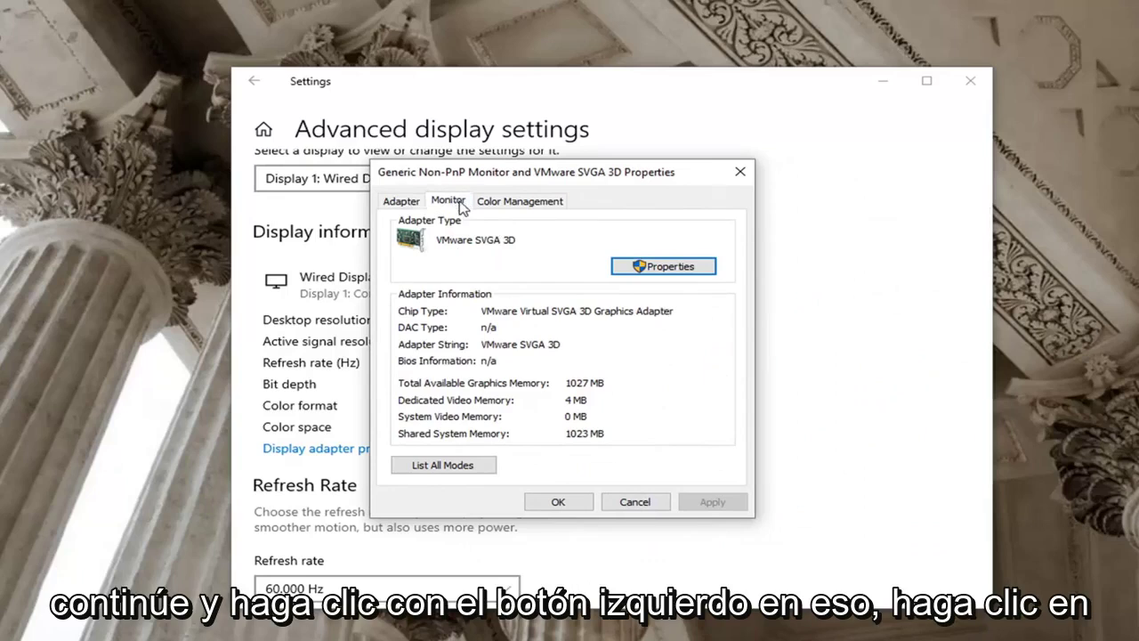
{"action": "left_click", "coordinate": [682, 342]}
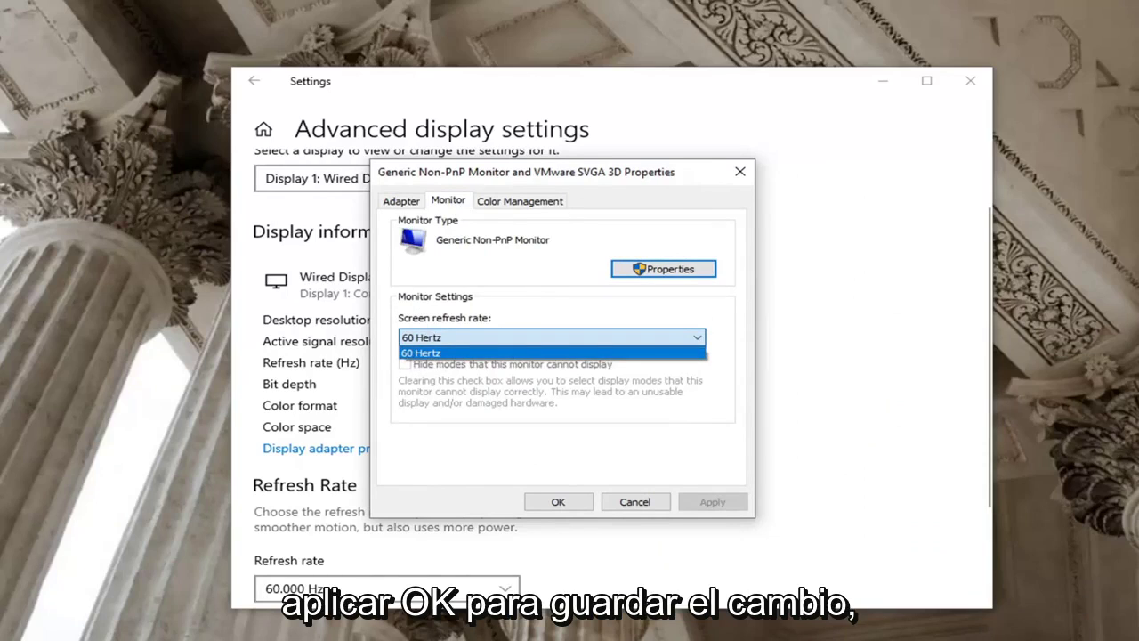
{"action": "left_click", "coordinate": [582, 470]}
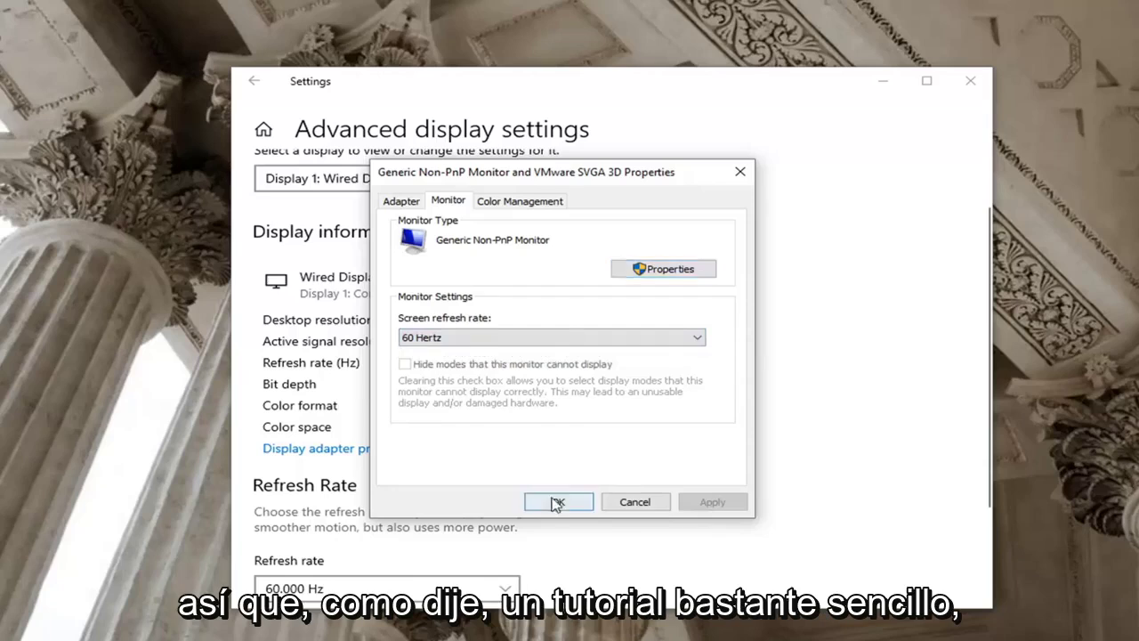
{"action": "left_click", "coordinate": [558, 501]}
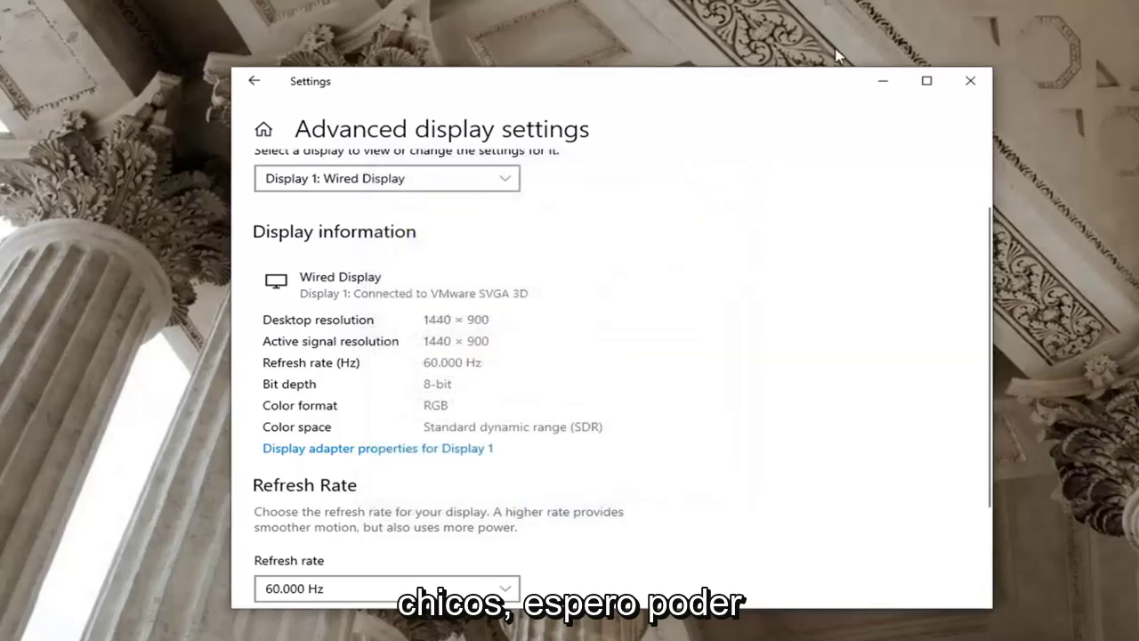